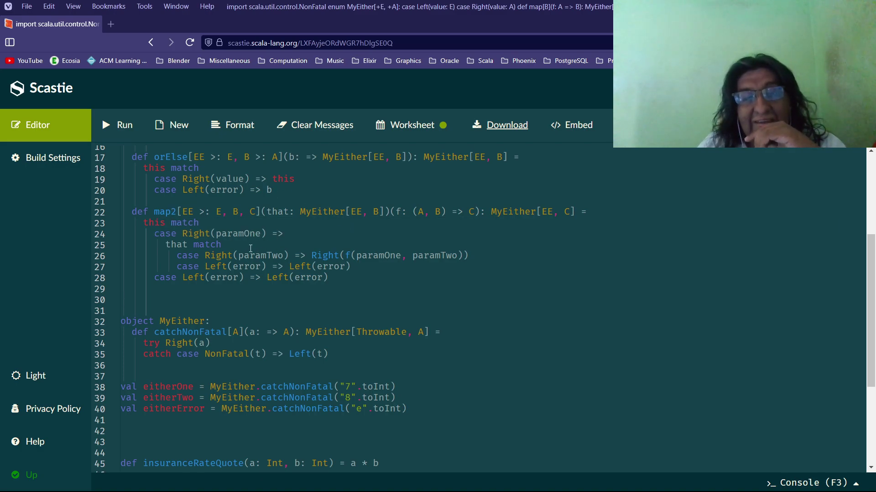
{"action": "scroll", "coordinate": [186, 252], "scroll_direction": "down", "scroll_amount": 2}
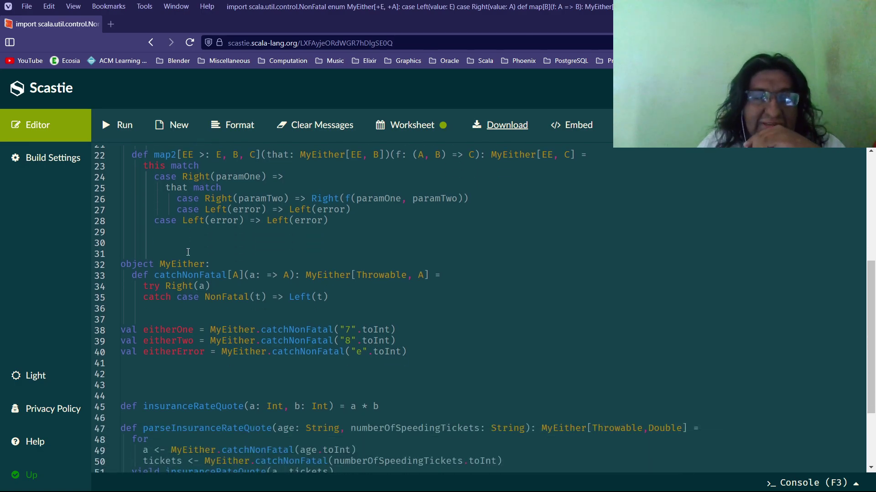
{"action": "scroll", "coordinate": [179, 233], "scroll_direction": "up", "scroll_amount": 2}
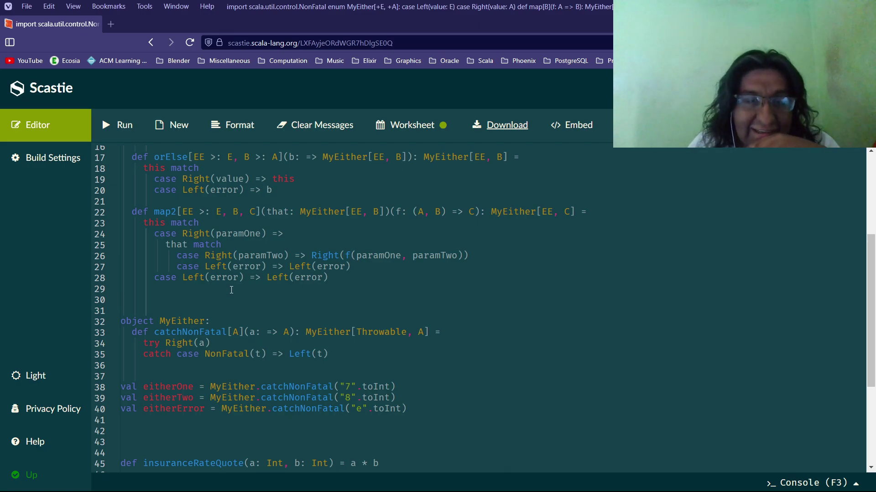
{"action": "scroll", "coordinate": [223, 292], "scroll_direction": "down", "scroll_amount": 1}
{"action": "scroll", "coordinate": [231, 290], "scroll_direction": "down", "scroll_amount": 2}
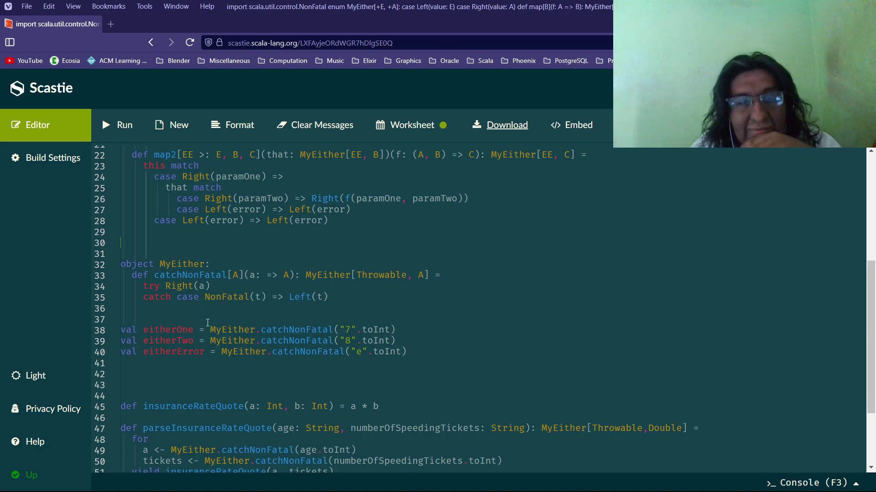
Add the test eitherOne.map2(eitherTwo)(_ * _) on line 42 and run it, showing Right(56).
{"action": "left_click", "coordinate": [125, 376]}
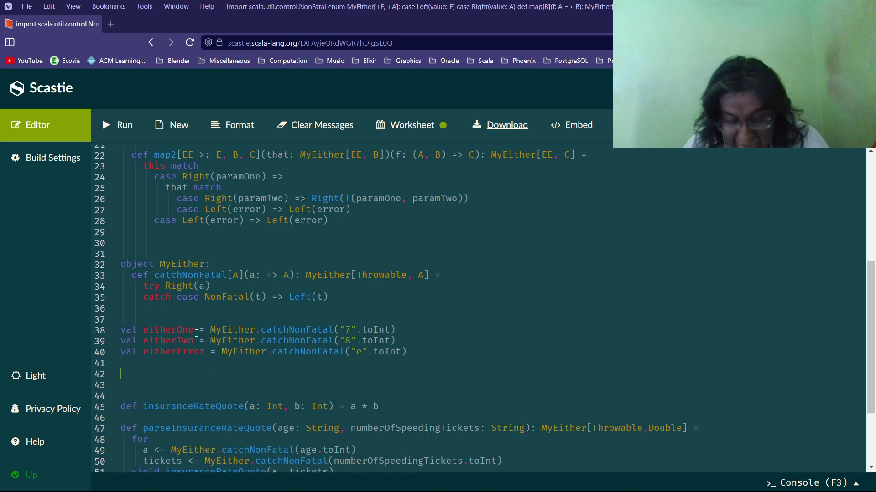
{"action": "type", "text": "eitherOne"}
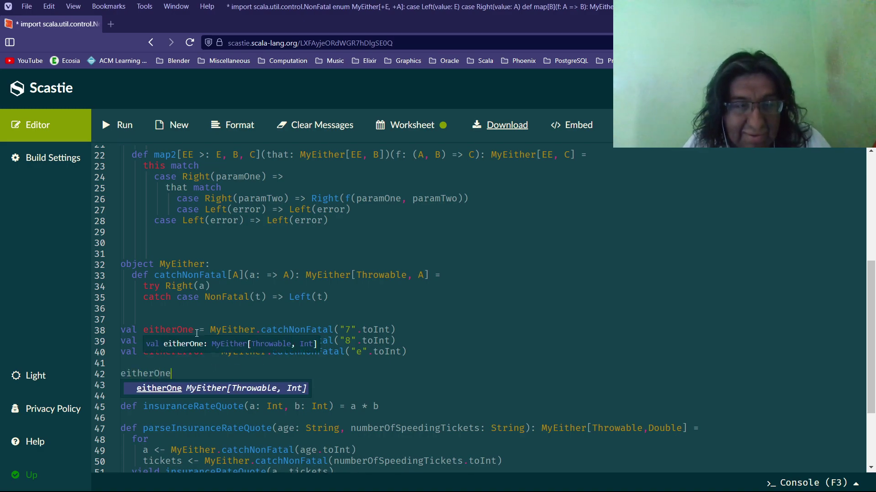
{"action": "type", "text": ".map2("}
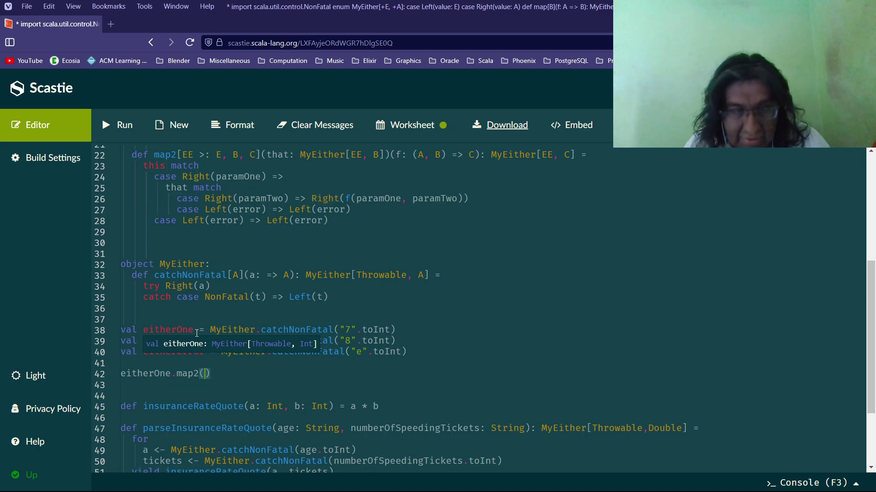
{"action": "type", "text": "eitherTw"}
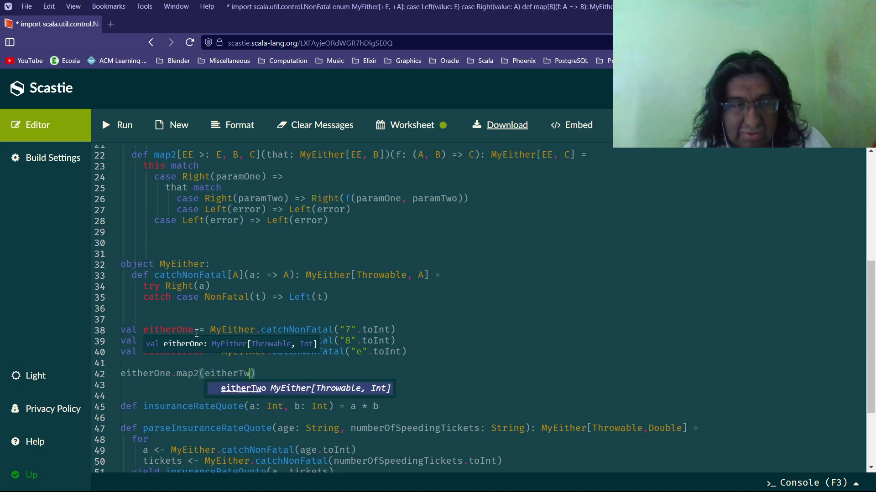
{"action": "type", "text": "o)"}
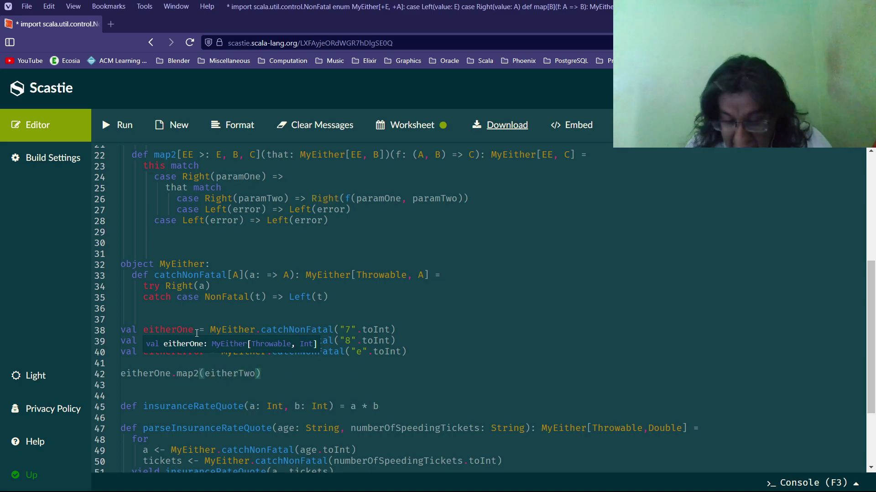
{"action": "type", "text": "(_ "}
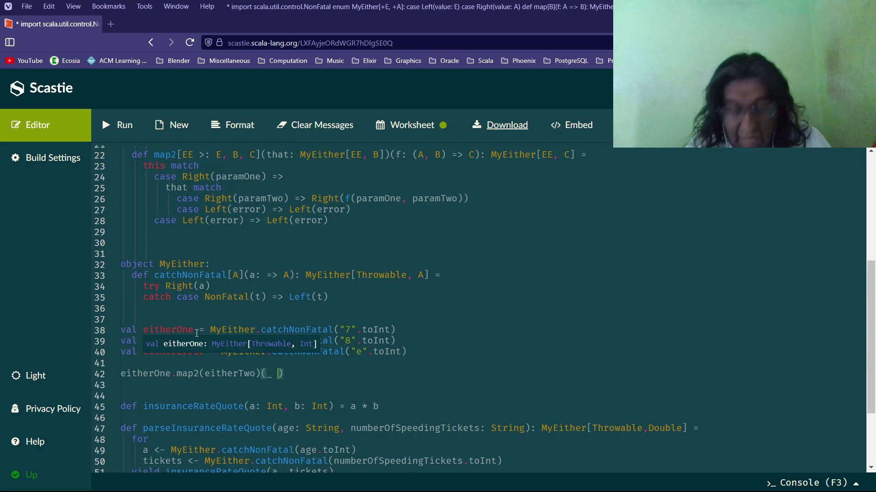
{"action": "type", "text": "* "}
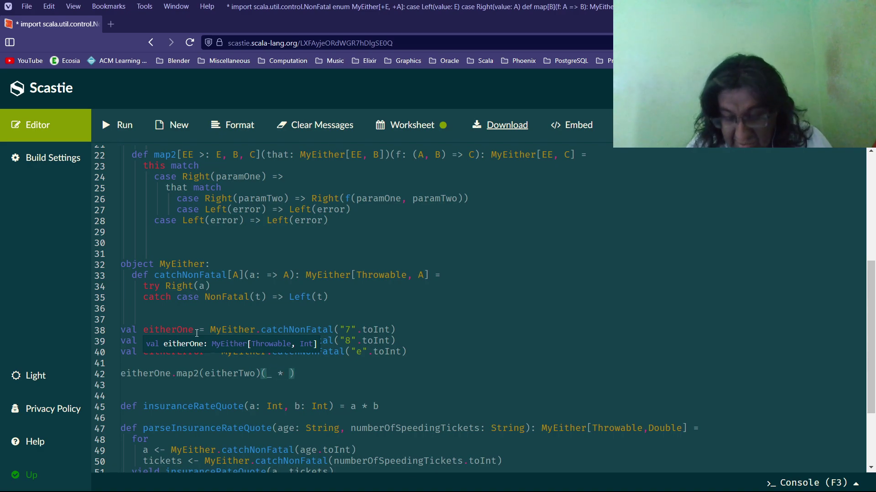
{"action": "type", "text": "_"}
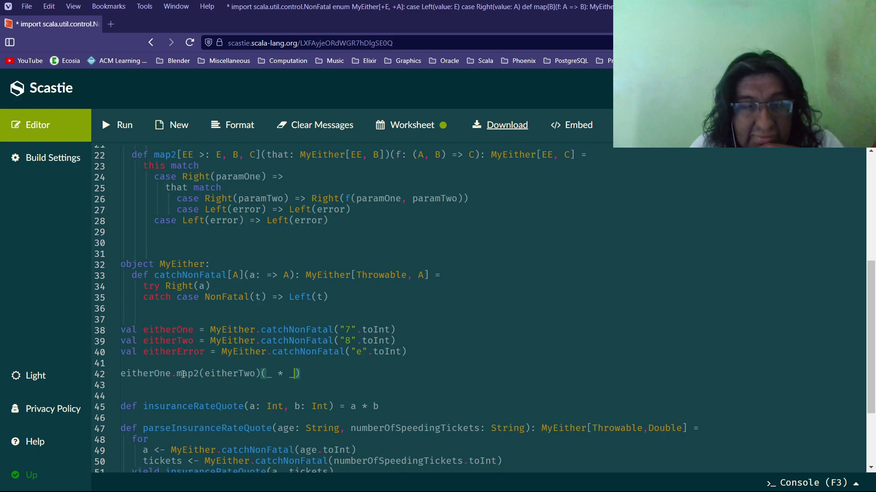
{"action": "left_click", "coordinate": [125, 130]}
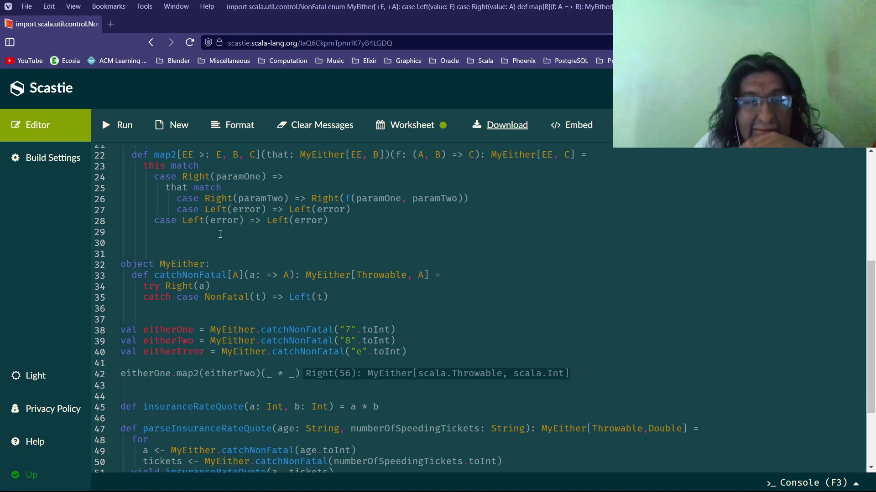
{"action": "scroll", "coordinate": [220, 234], "scroll_direction": "up", "scroll_amount": 1}
{"action": "scroll", "coordinate": [220, 235], "scroll_direction": "up", "scroll_amount": 2}
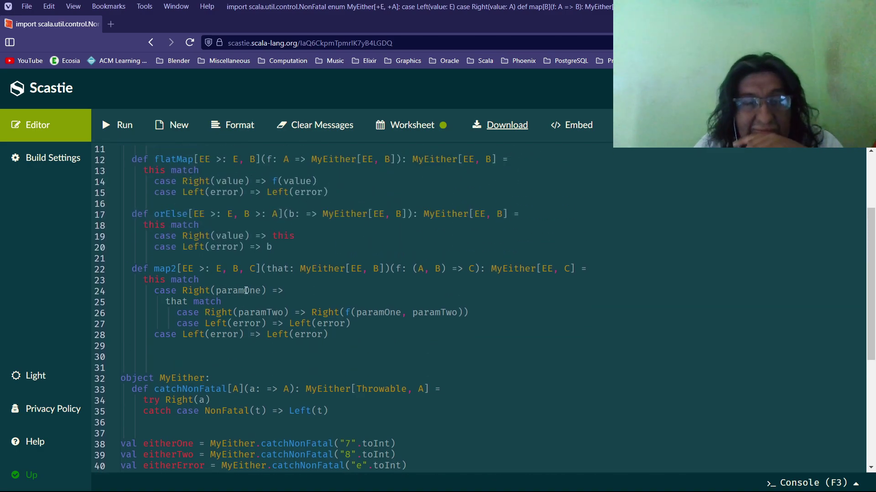
Write the map2 body this.flatMap(paramOne => that.map(paramTwo => f(paramOne, paramTwo))).
{"action": "left_click", "coordinate": [345, 335]}
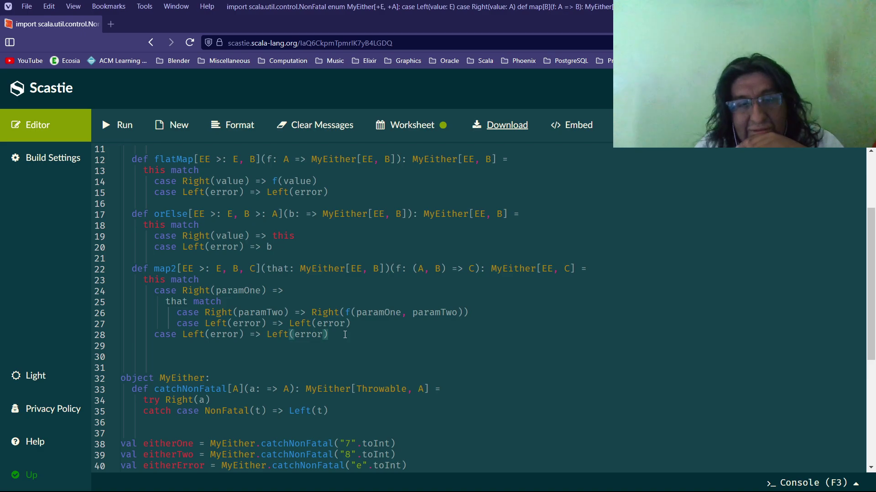
{"action": "key", "text": "Return"}
{"action": "type", "text": "\\"}
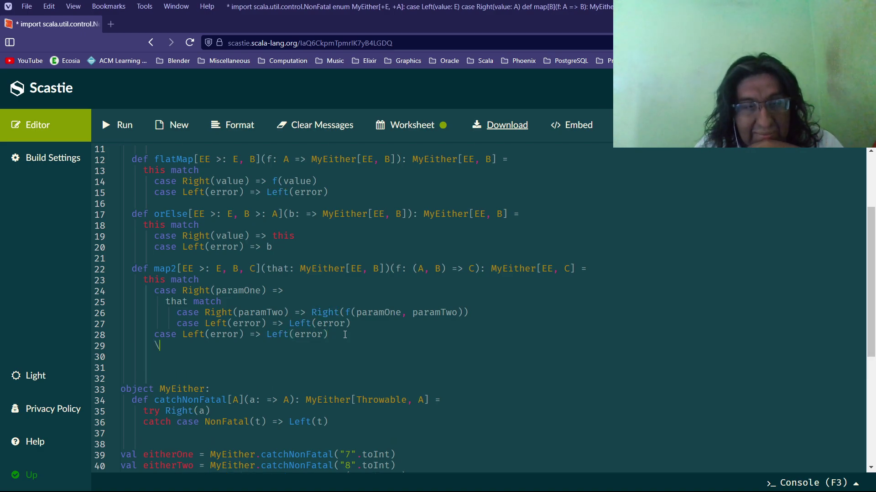
{"action": "key", "text": "BackSpace"}
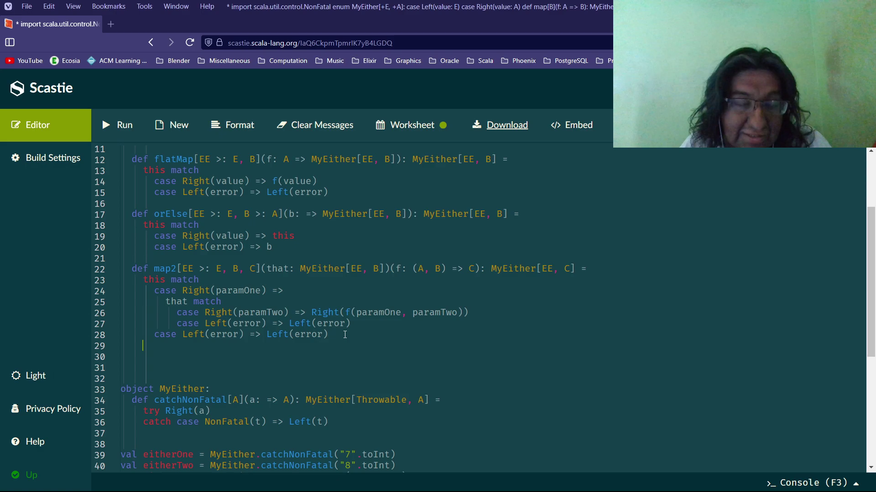
{"action": "type", "text": "this."}
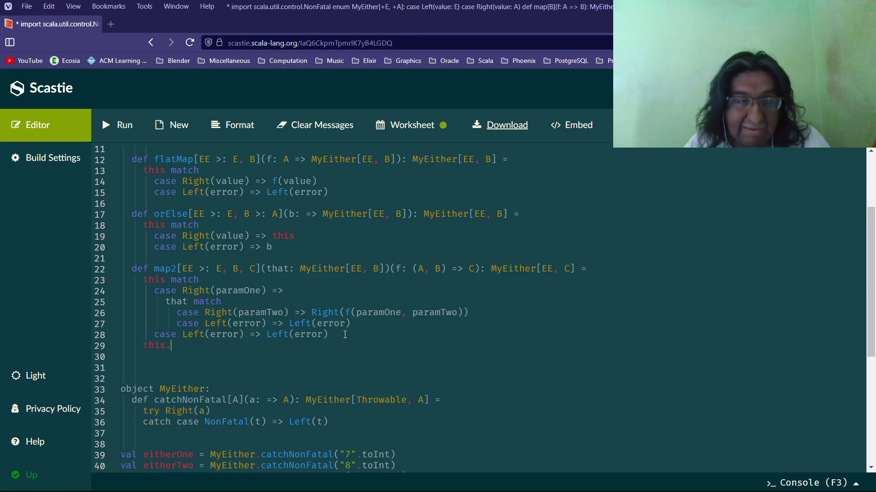
{"action": "type", "text": "fla"}
{"action": "key", "text": "Return"}
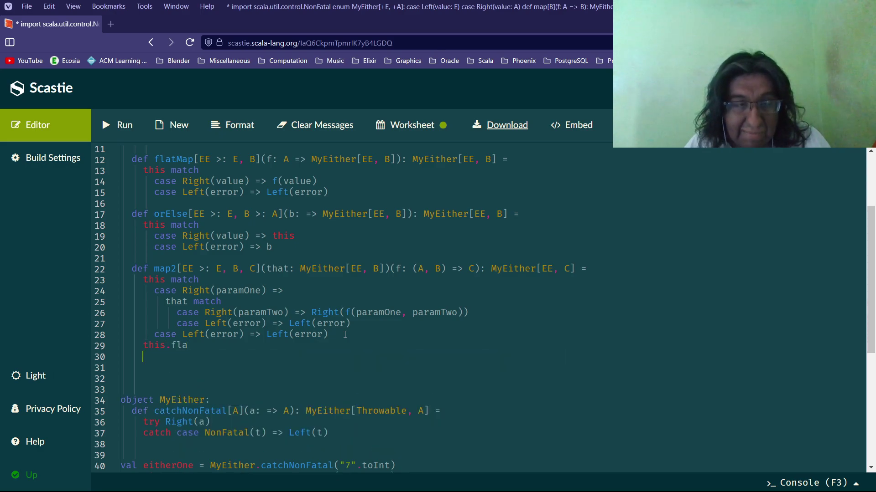
{"action": "key", "text": "BackSpace"}
{"action": "type", "text": "t"}
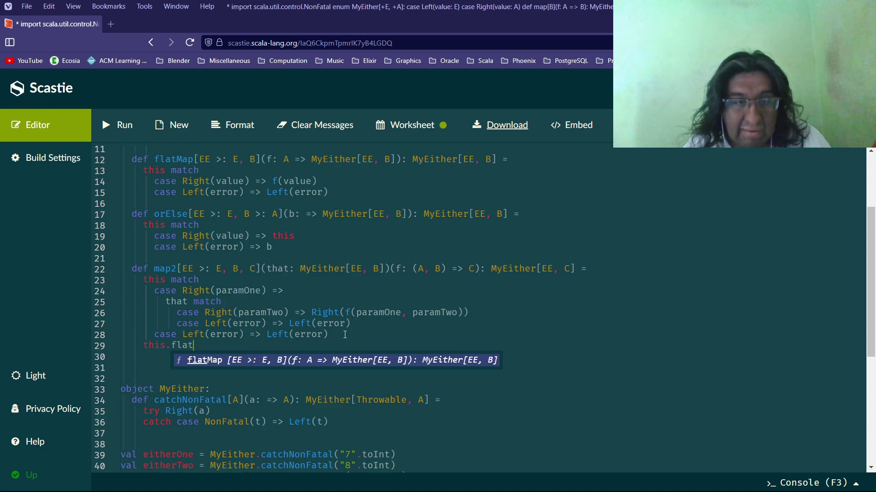
{"action": "type", "text": "Map"}
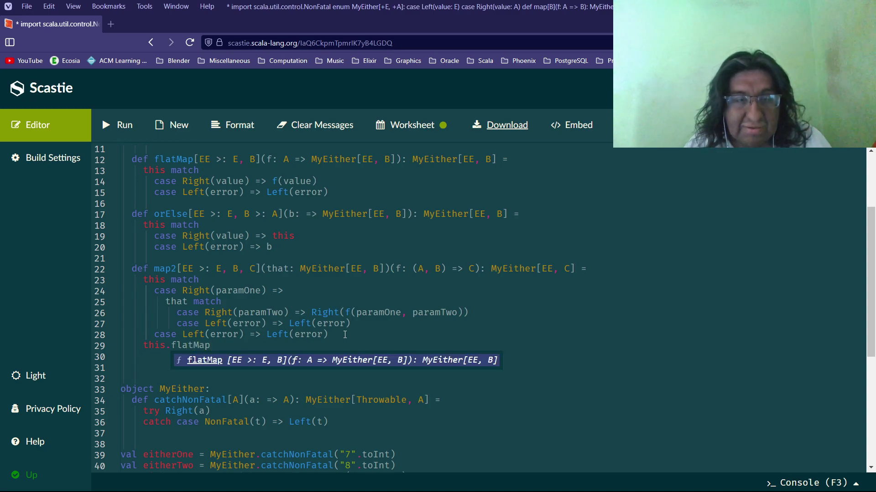
{"action": "type", "text": "("}
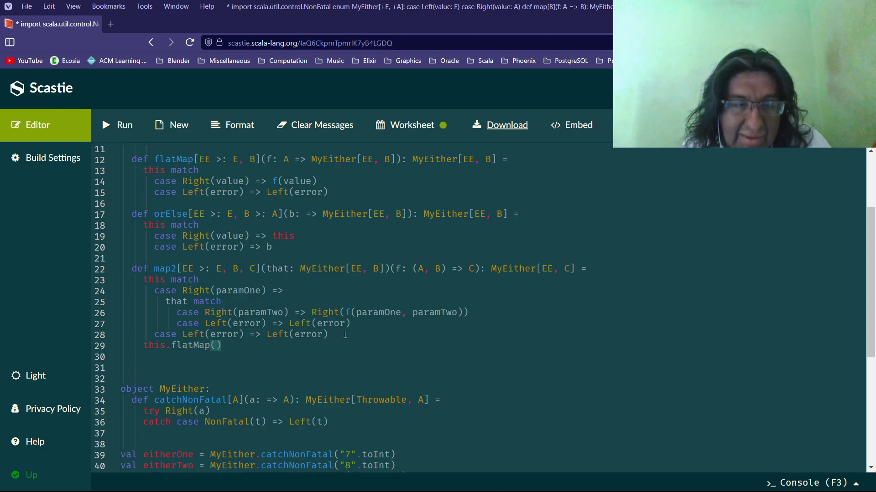
{"action": "type", "text": "paramOn"}
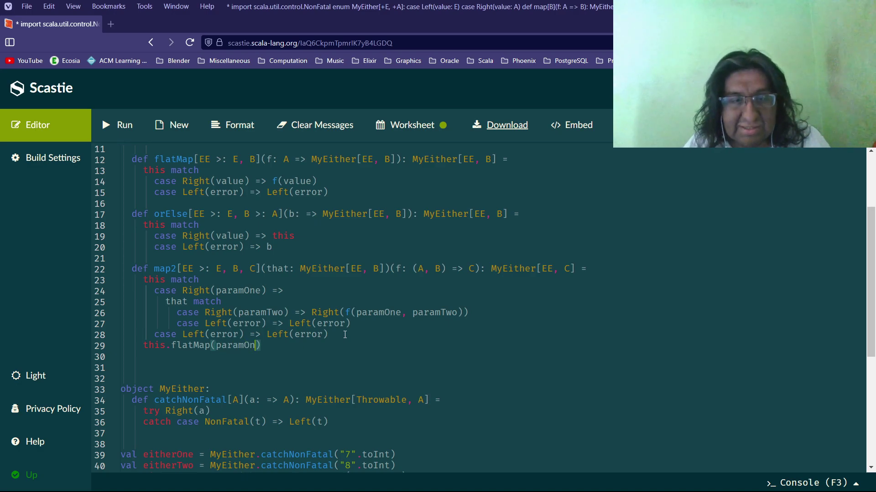
{"action": "type", "text": "e =>"}
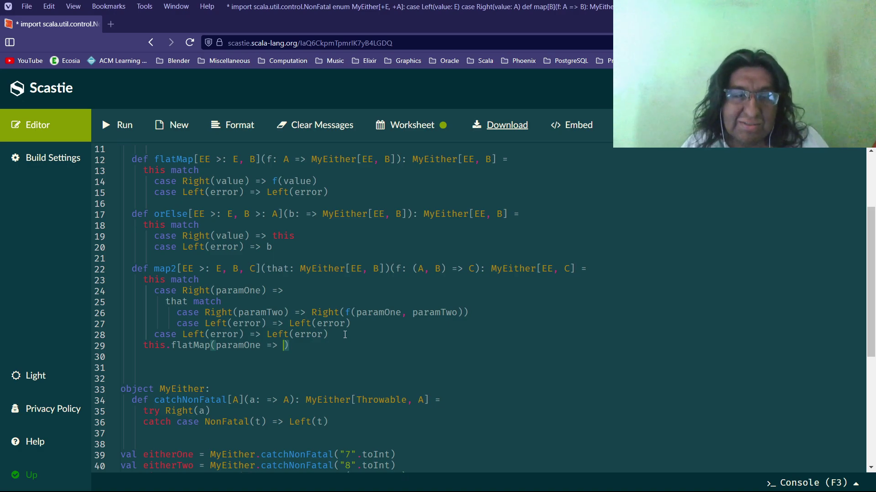
{"action": "type", "text": " th"}
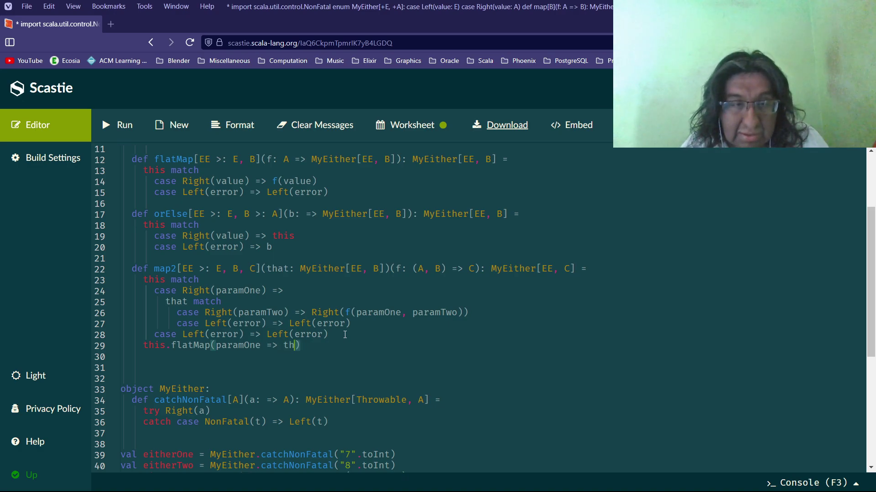
{"action": "type", "text": "at"}
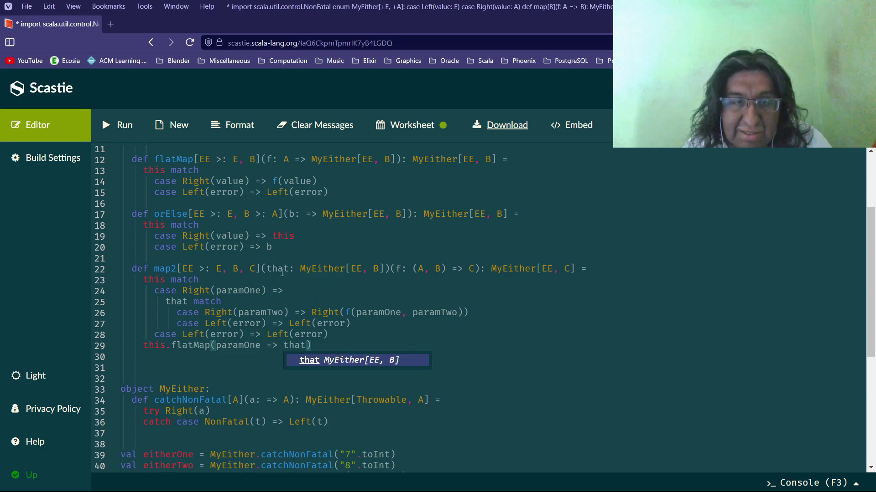
{"action": "type", "text": "."}
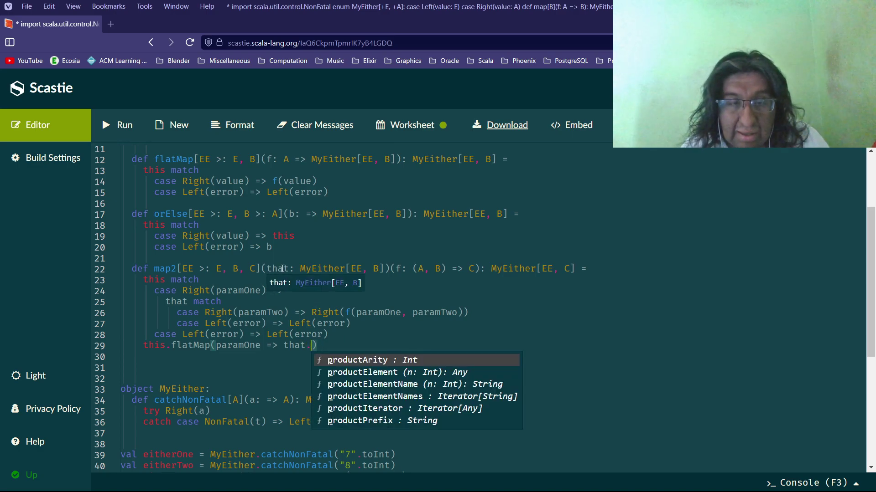
{"action": "type", "text": "map("}
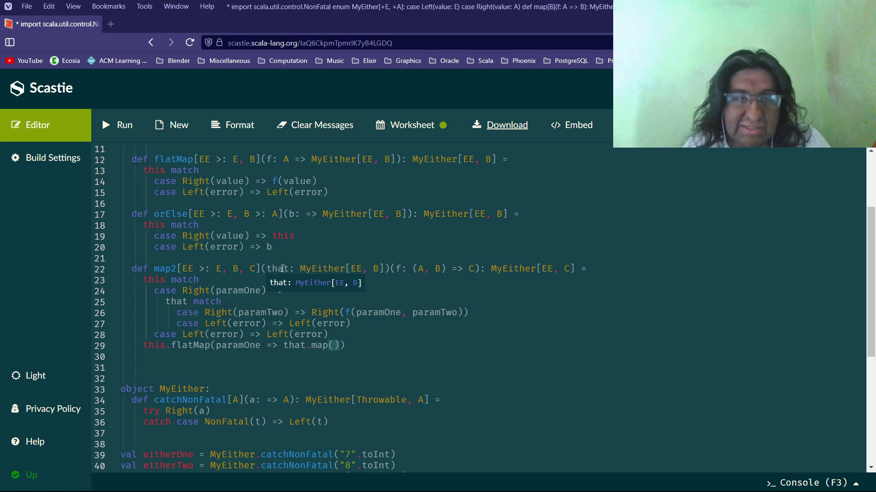
{"action": "scroll", "coordinate": [173, 179], "scroll_direction": "up", "scroll_amount": 2}
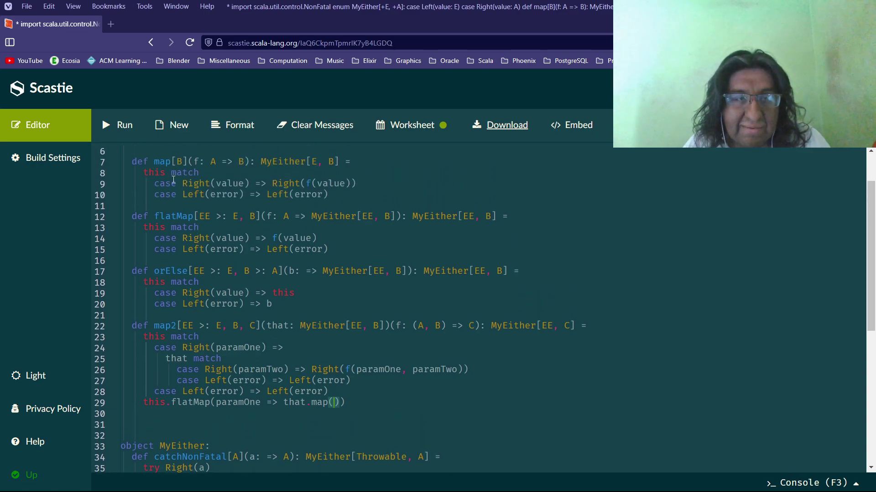
{"action": "scroll", "coordinate": [197, 206], "scroll_direction": "down", "scroll_amount": 2}
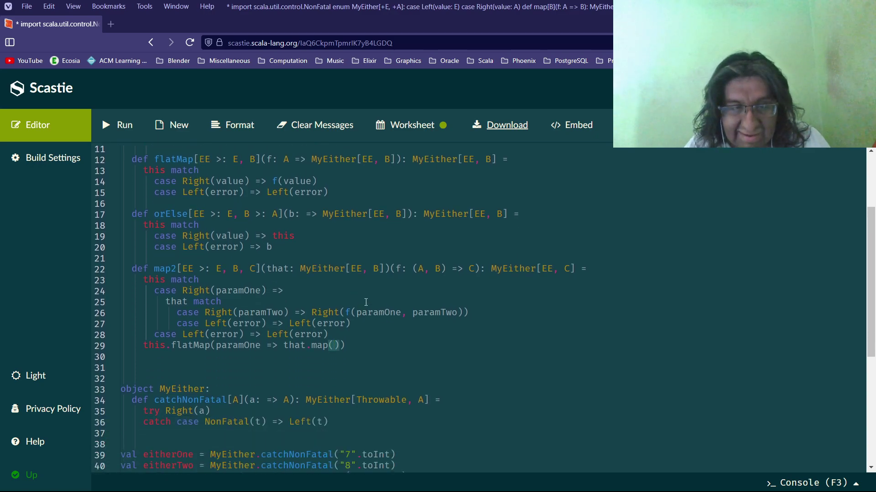
{"action": "type", "text": "param"}
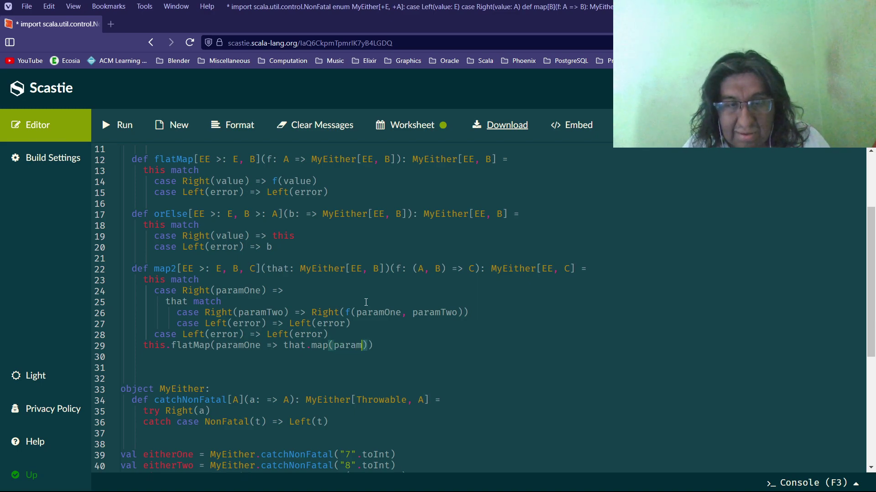
{"action": "type", "text": "Two ="}
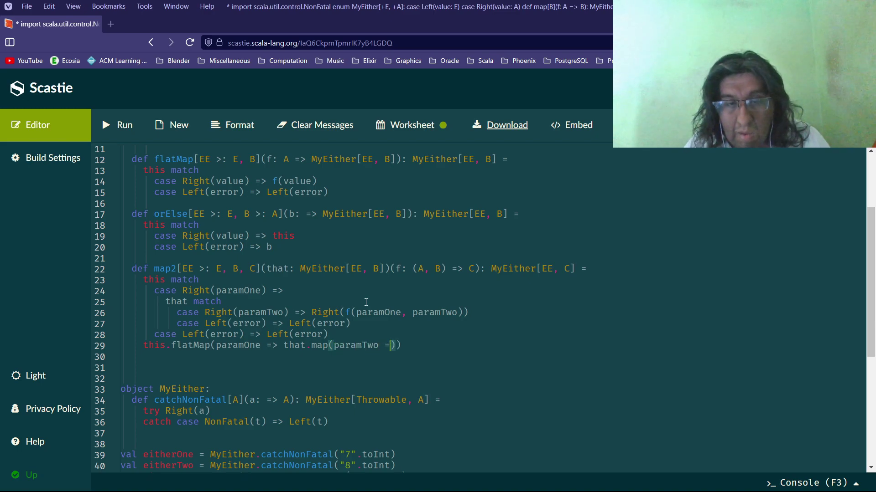
{"action": "type", "text": "> f"}
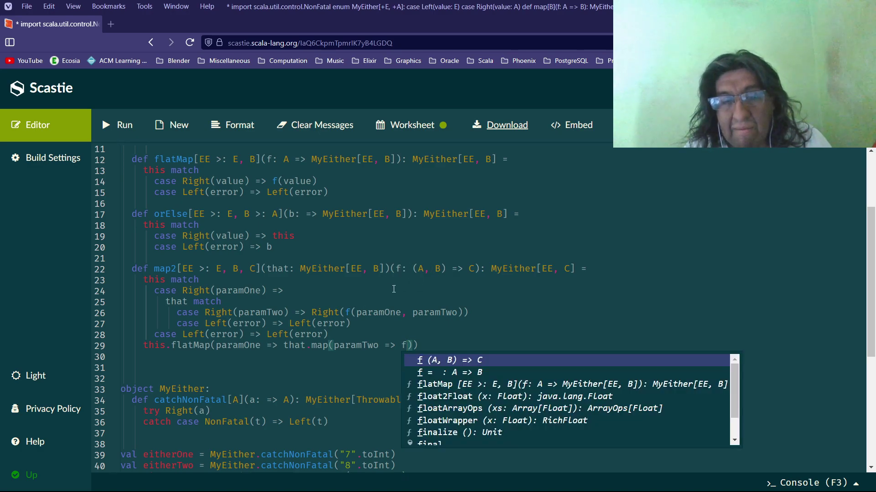
{"action": "type", "text": "(para"}
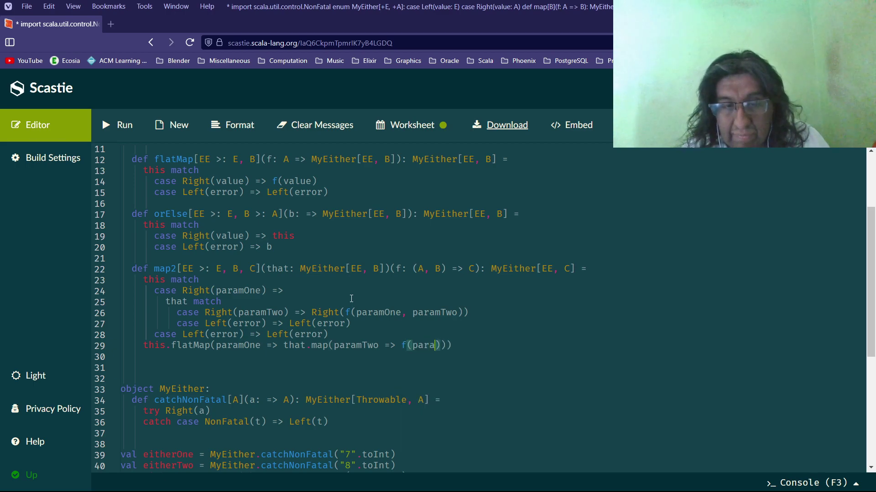
{"action": "type", "text": "mOne, para"}
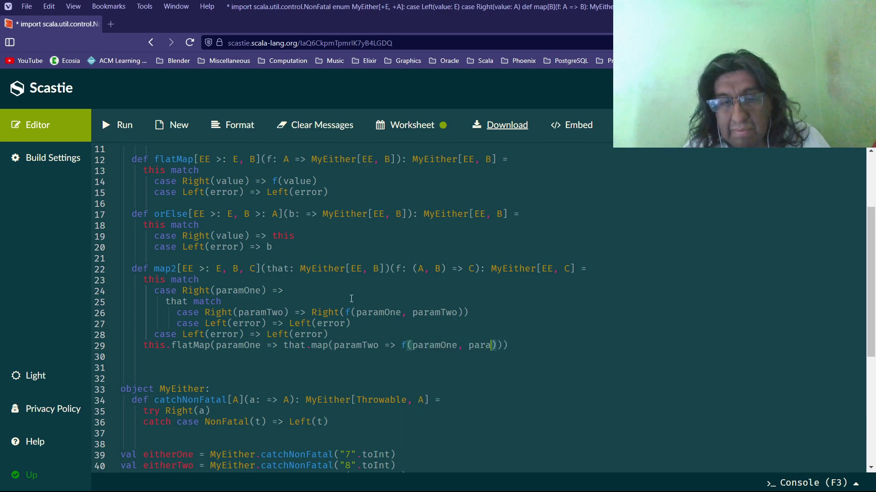
{"action": "type", "text": "mTwo"}
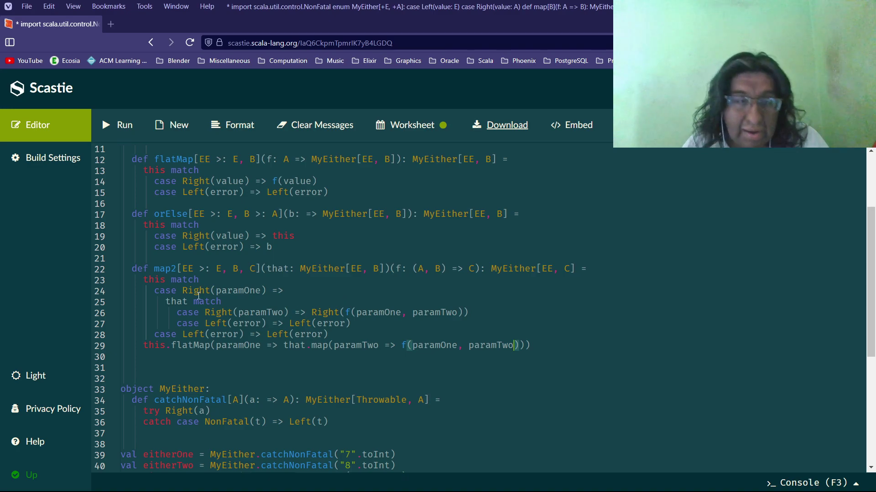
Prefix each old nested match line with // and rerun the code.
{"action": "left_click", "coordinate": [144, 280]}
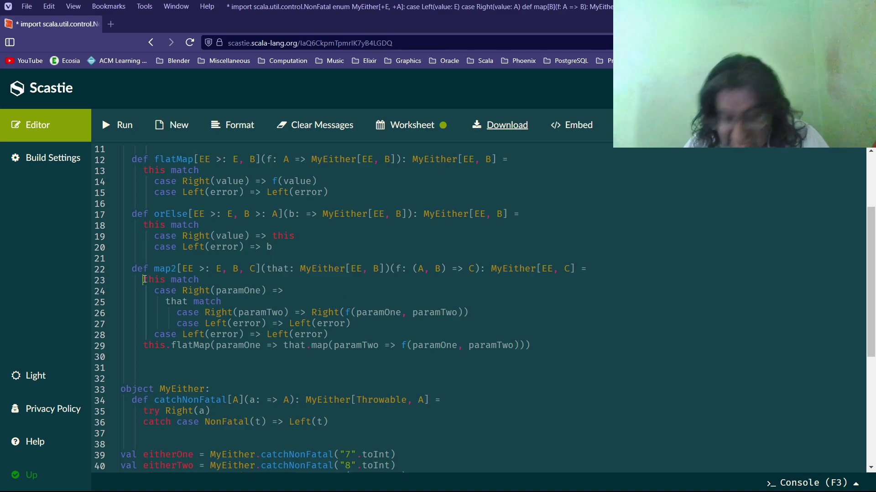
{"action": "type", "text": "//"}
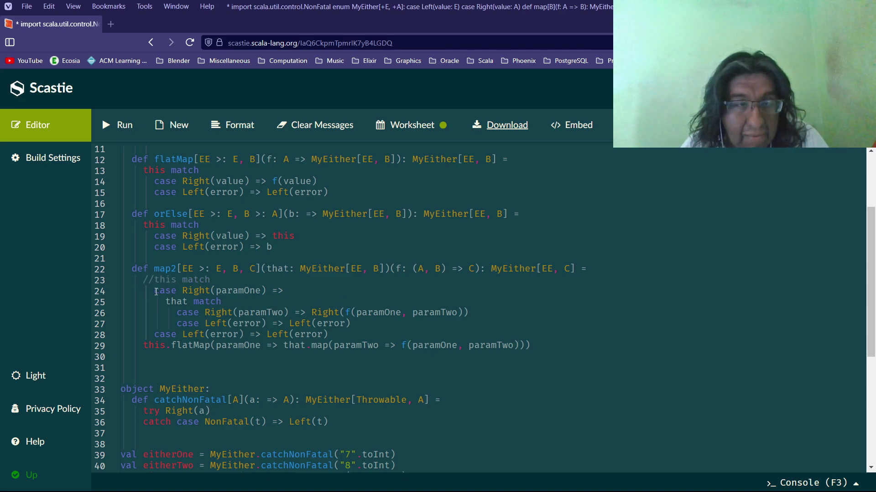
{"action": "key", "text": "Down"}
{"action": "type", "text": "//"}
{"action": "key", "text": "Down"}
{"action": "type", "text": "//"}
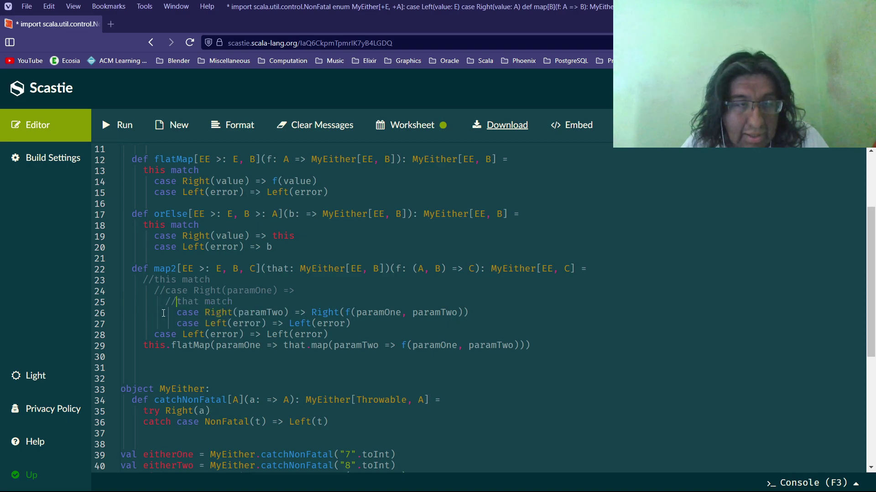
{"action": "key", "text": "Down"}
{"action": "type", "text": "//"}
{"action": "key", "text": "Down"}
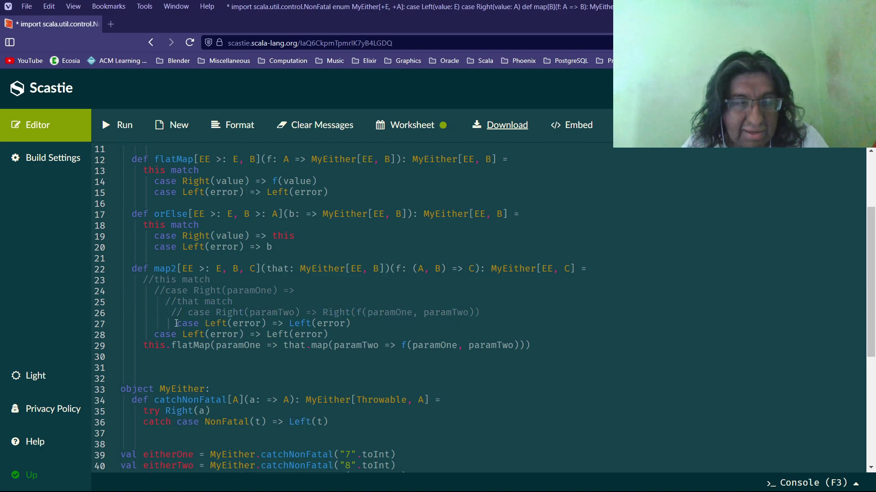
{"action": "type", "text": "//"}
{"action": "left_click", "coordinate": [152, 335]}
{"action": "type", "text": "//"}
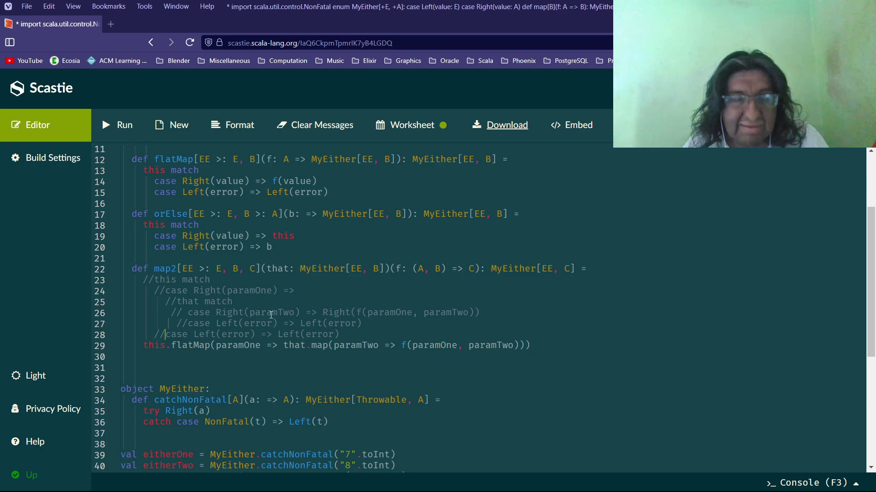
{"action": "left_click", "coordinate": [540, 342]}
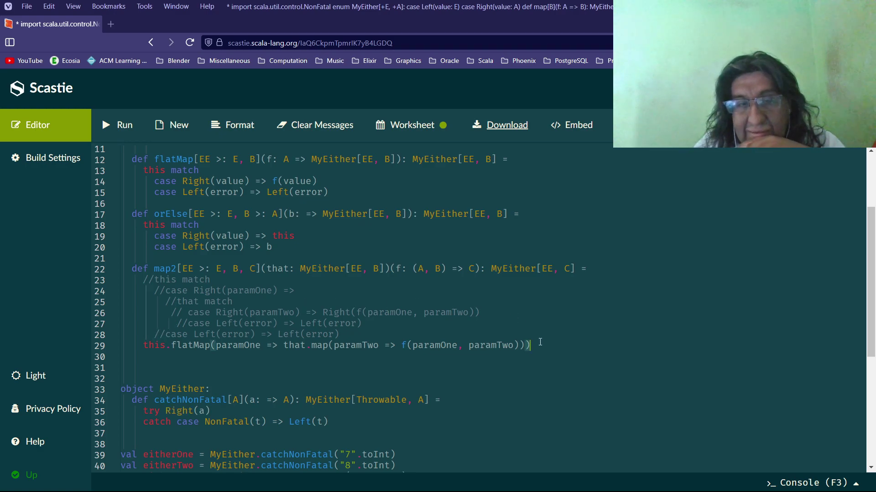
{"action": "left_click", "coordinate": [125, 125]}
{"action": "scroll", "coordinate": [381, 292], "scroll_direction": "down", "scroll_amount": 3}
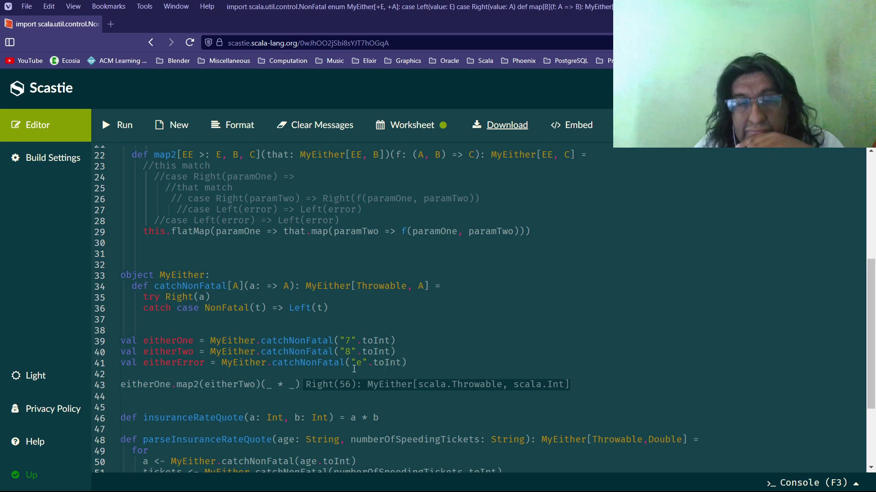
{"action": "scroll", "coordinate": [379, 315], "scroll_direction": "up", "scroll_amount": 2}
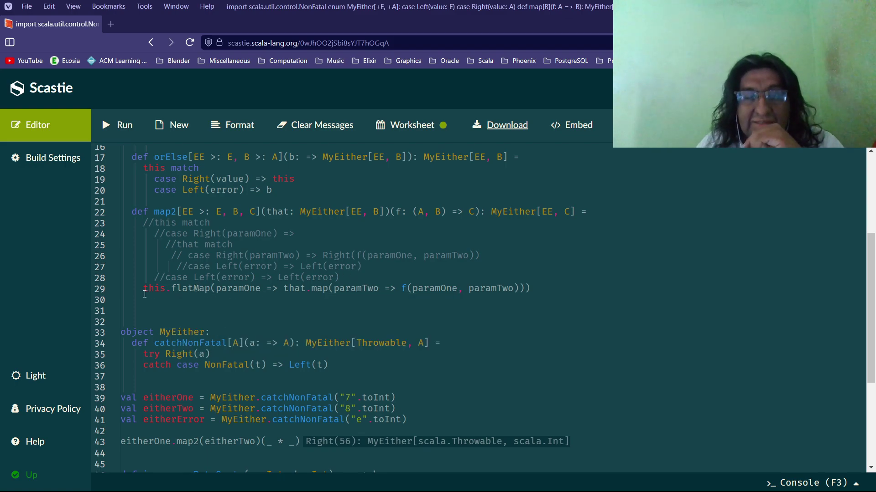
Check the Right(56) result and insert an empty line after the flatMap body.
{"action": "left_click", "coordinate": [545, 286]}
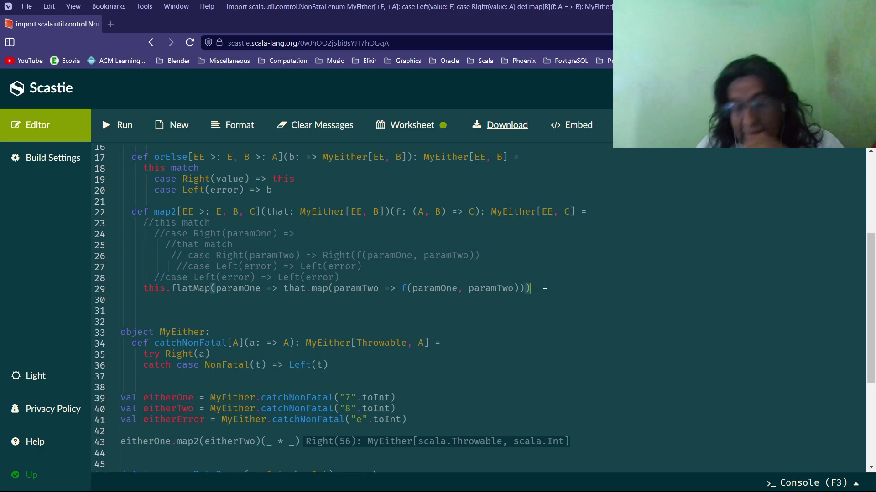
{"action": "key", "text": "Return"}
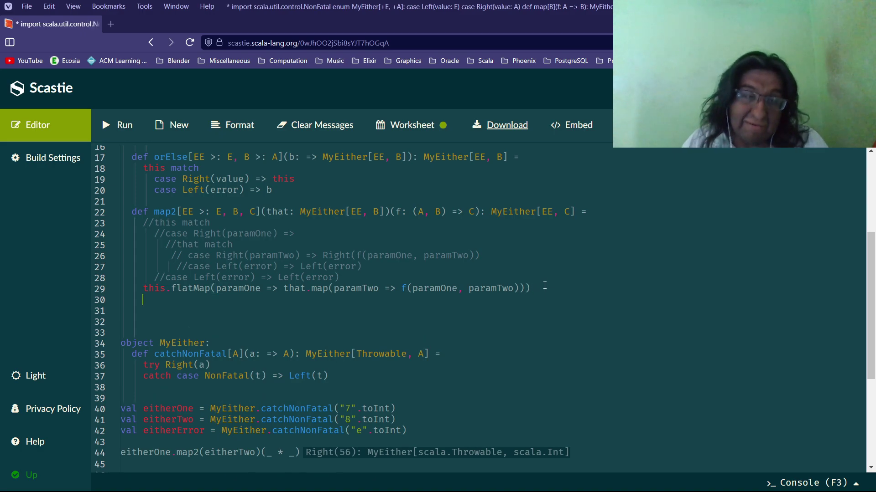
{"action": "type", "text": "for"}
Add a for-comprehension with paramOne from this and paramTwo from that, then begin its yield.
{"action": "key", "text": "Return"}
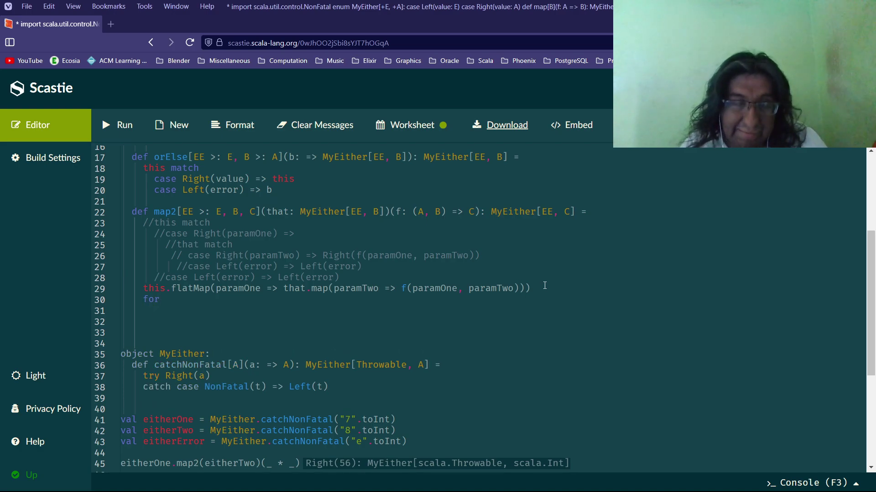
{"action": "type", "text": "paramO"}
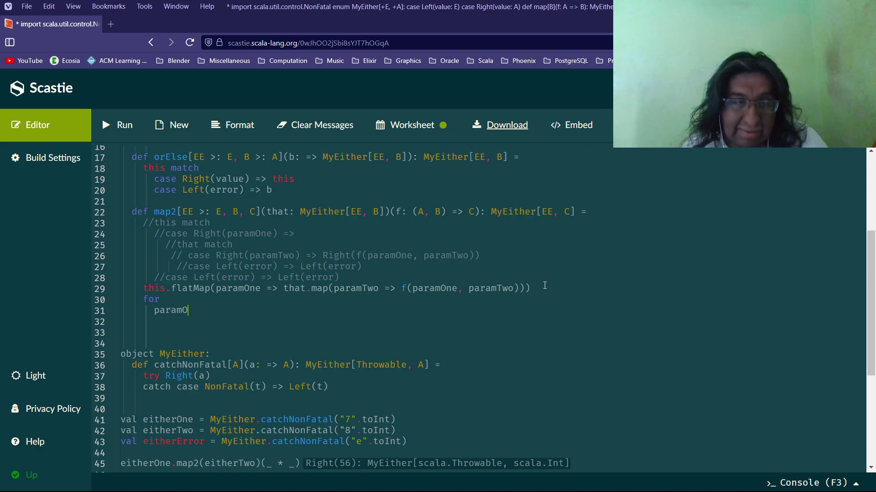
{"action": "type", "text": "ne <- "}
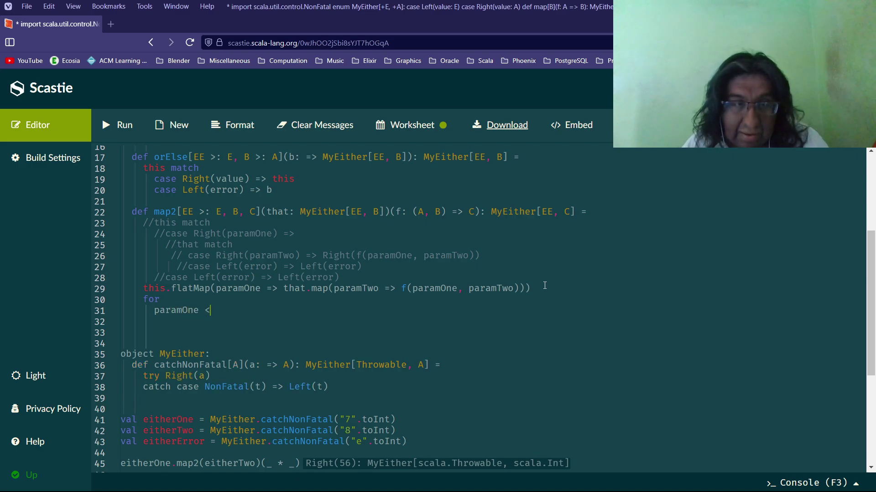
{"action": "type", "text": "this"}
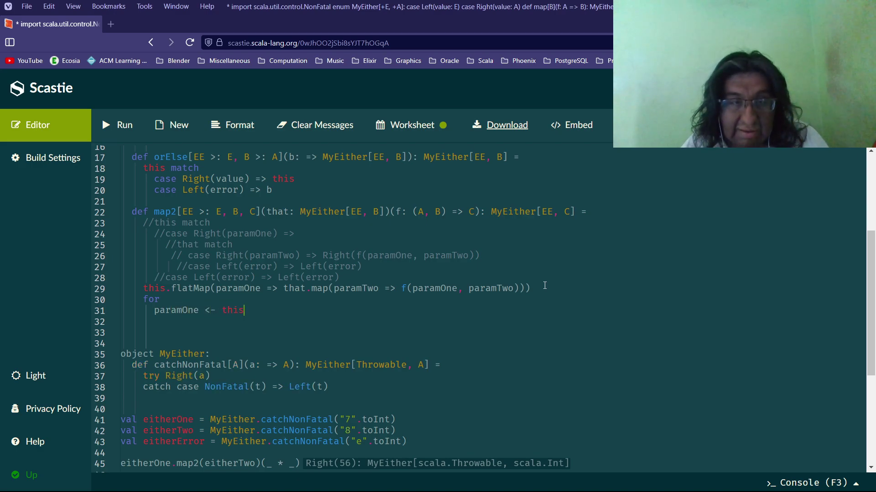
{"action": "key", "text": "Return"}
{"action": "type", "text": "paramT"}
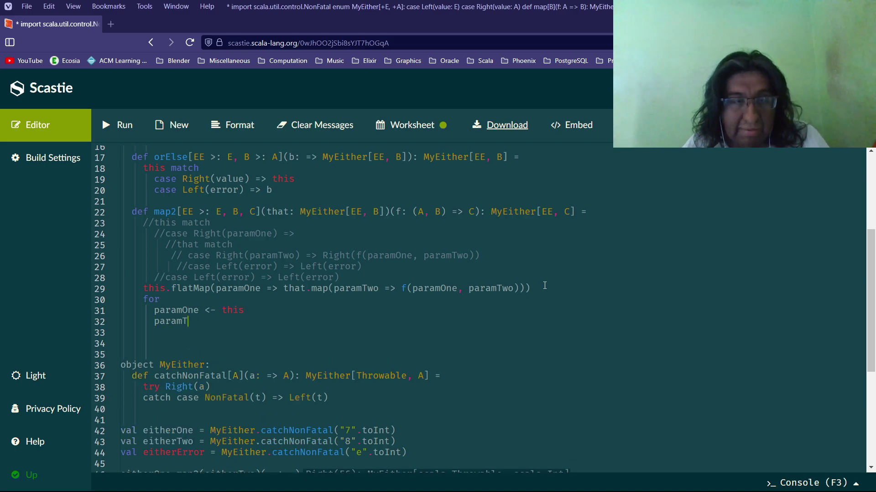
{"action": "type", "text": "wo <-"}
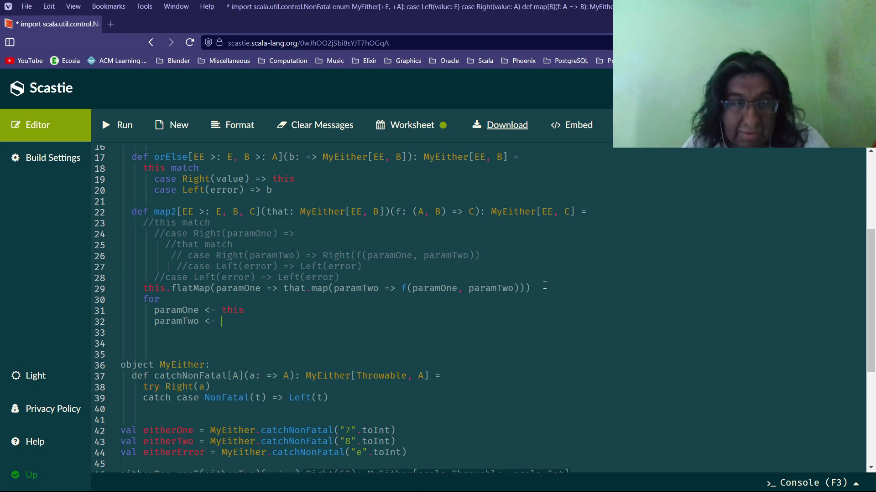
{"action": "type", "text": " that"}
{"action": "key", "text": "Return"}
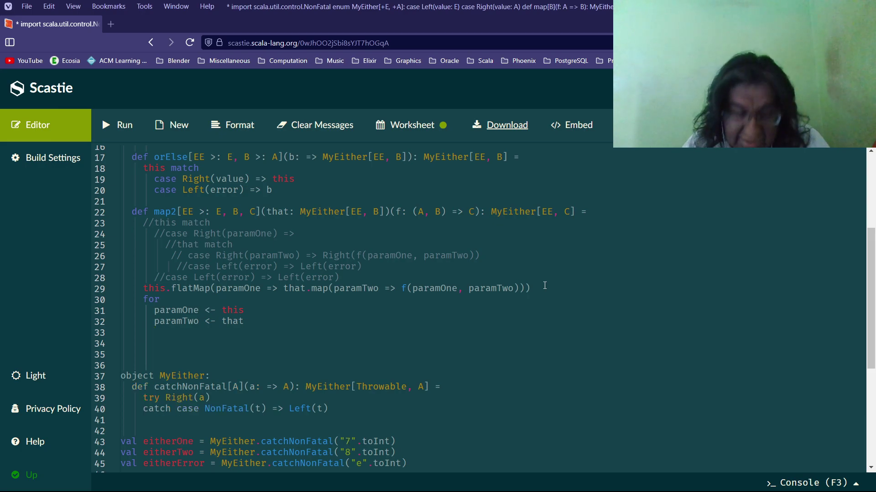
{"action": "type", "text": "yield "}
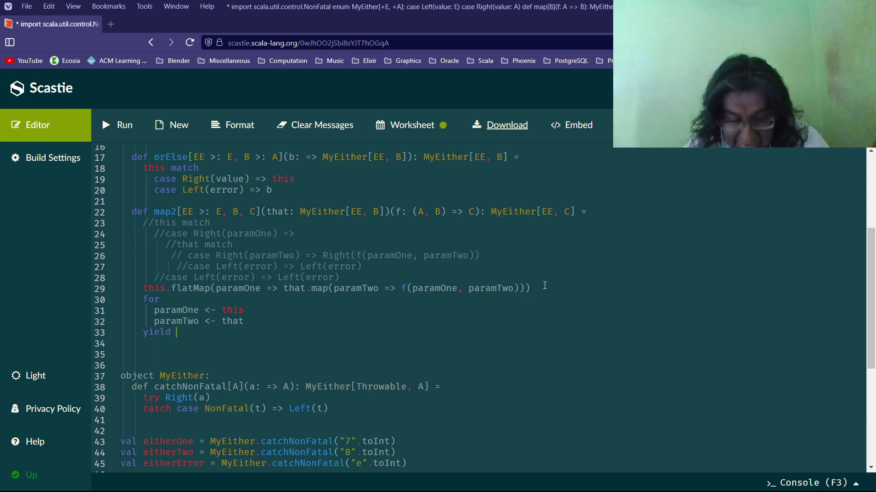
{"action": "type", "text": "f(param"}
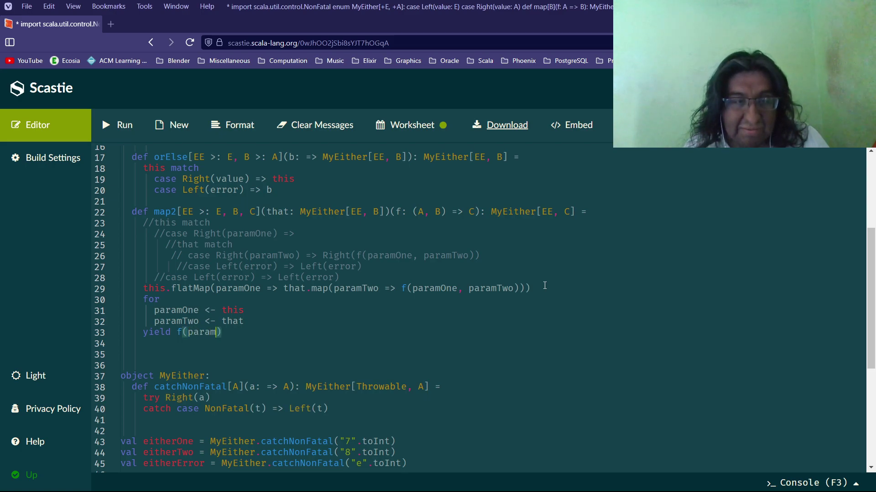
{"action": "type", "text": "One, param"}
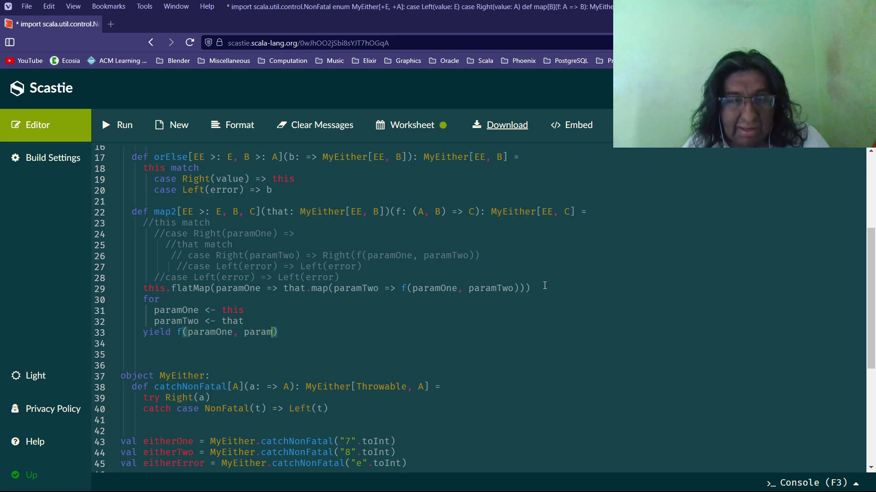
{"action": "type", "text": "Two"}
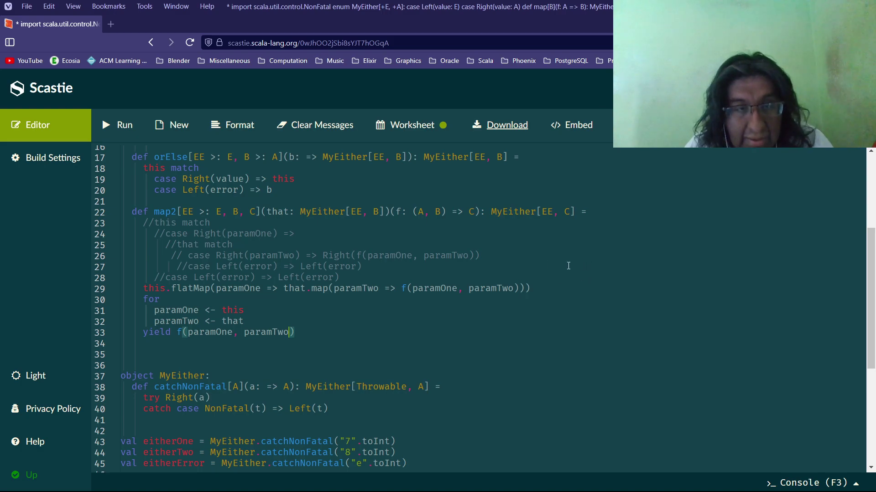
Comment out the flatMap line with // and append the note '// Solution Two!'.
{"action": "left_click", "coordinate": [144, 288]}
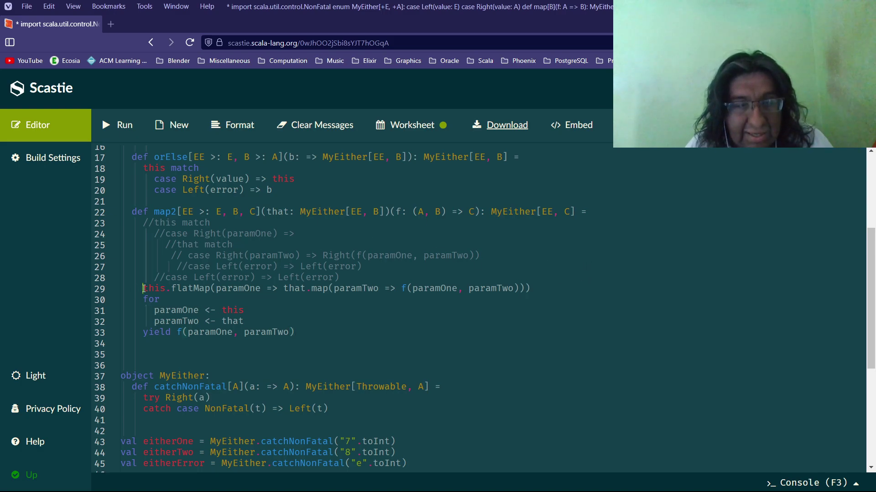
{"action": "type", "text": "// //"}
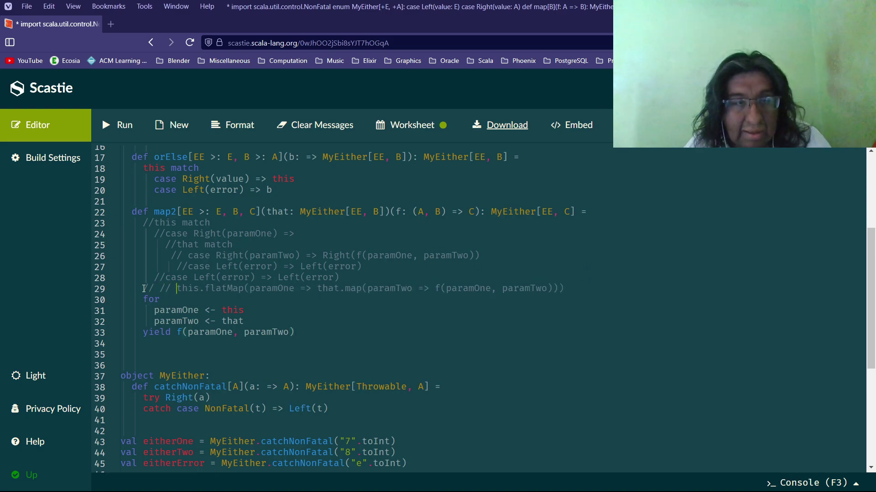
{"action": "left_click", "coordinate": [610, 288]}
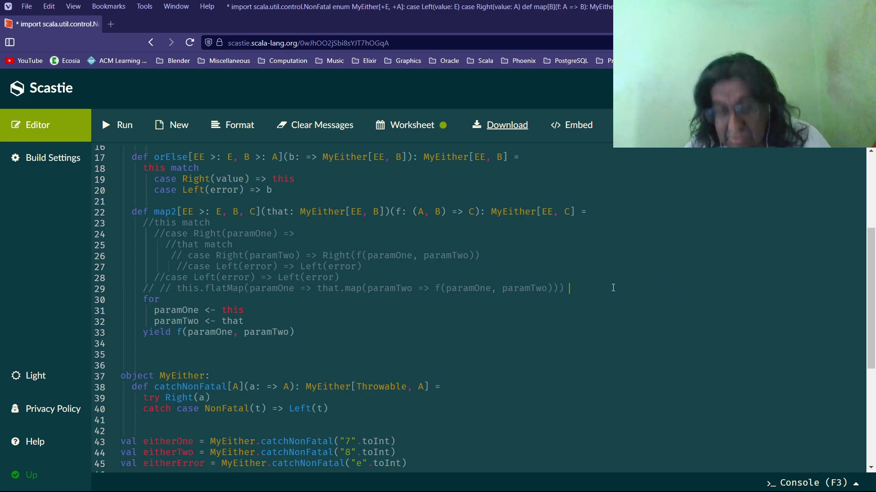
{"action": "type", "text": "-"}
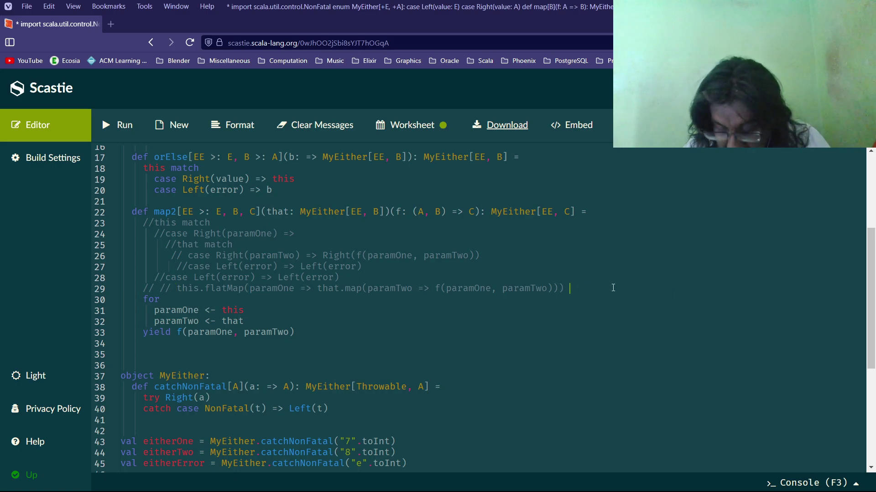
{"action": "type", "text": "// Soli"}
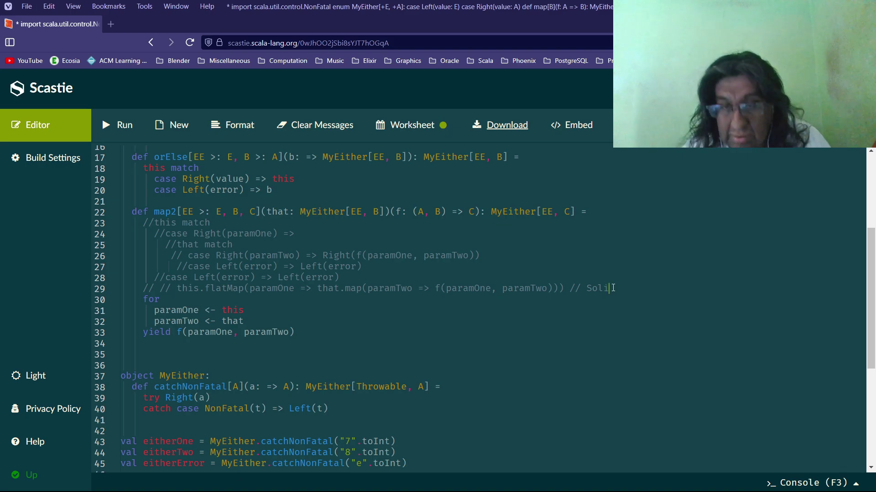
{"action": "type", "text": "dar"}
{"action": "key", "text": "BackSpace"}
{"action": "key", "text": "BackSpace"}
{"action": "key", "text": "BackSpace"}
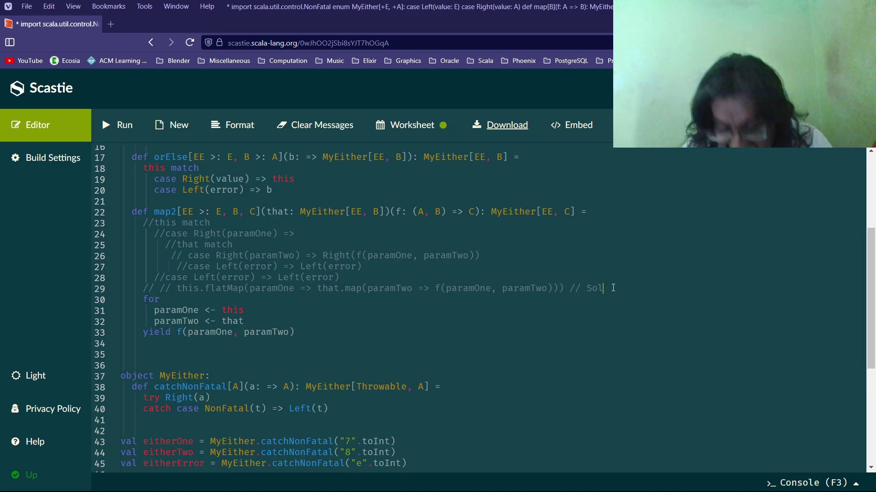
{"action": "type", "text": "ution Two!"}
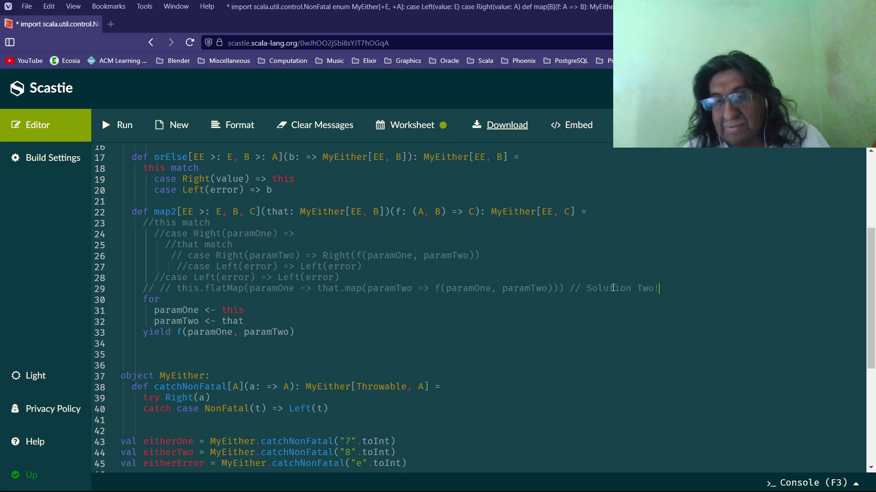
{"action": "scroll", "coordinate": [216, 274], "scroll_direction": "down", "scroll_amount": 2}
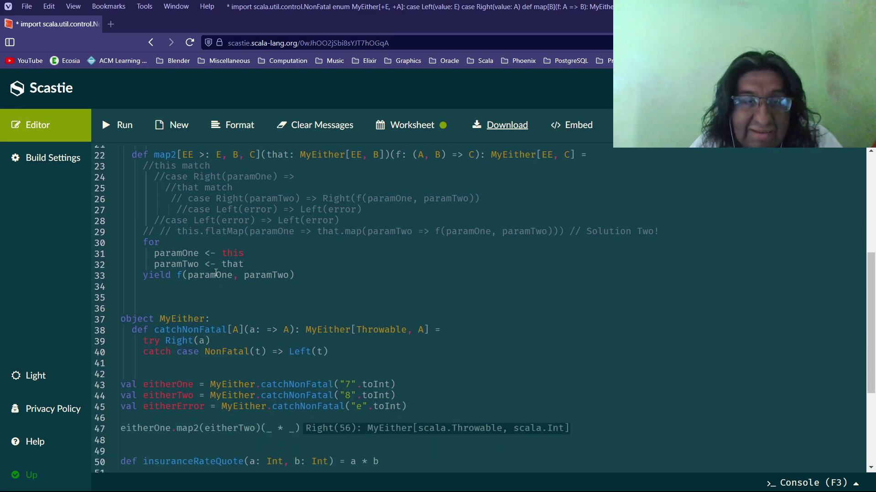
{"action": "scroll", "coordinate": [367, 406], "scroll_direction": "down", "scroll_amount": 2}
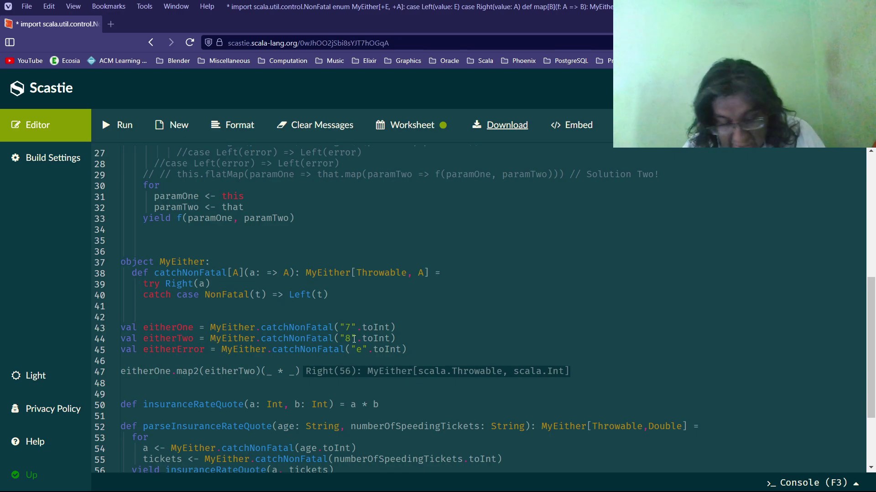
{"action": "type", "text": "11"}
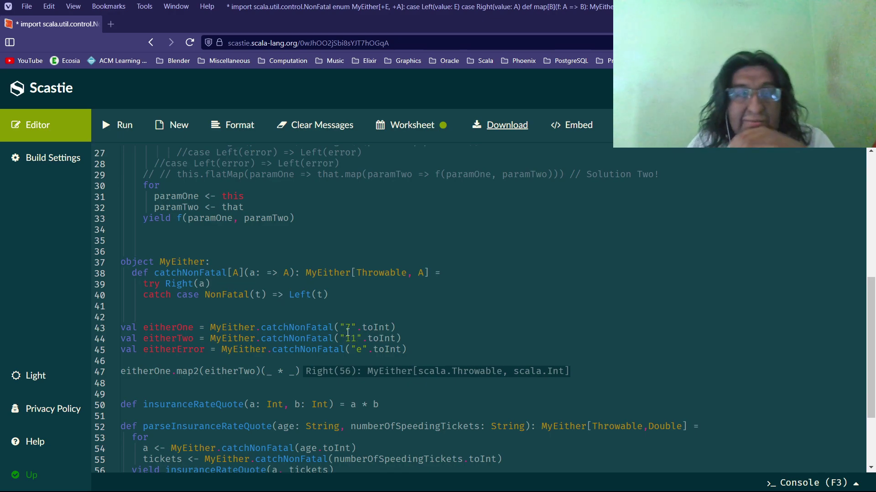
Rerun the worksheet with eitherTwo parsed from "11", giving Right(77).
{"action": "left_click", "coordinate": [121, 130]}
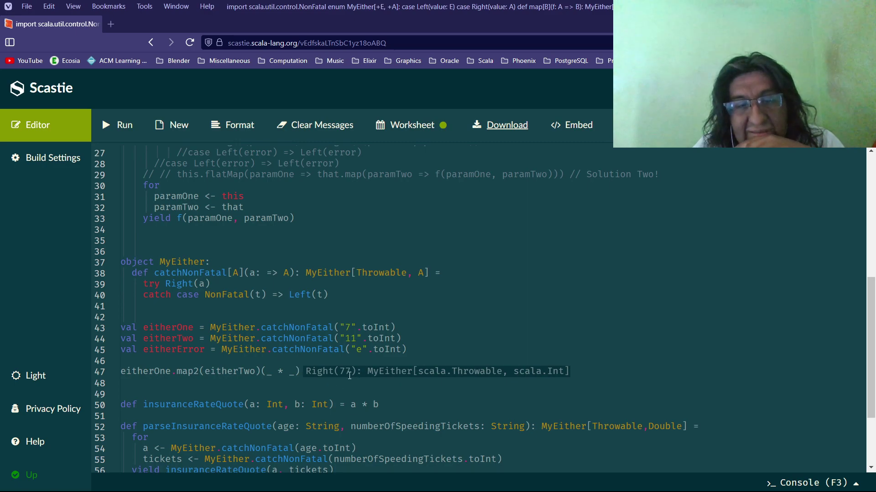
{"action": "scroll", "coordinate": [331, 373], "scroll_direction": "up", "scroll_amount": 2}
{"action": "scroll", "coordinate": [275, 373], "scroll_direction": "up", "scroll_amount": 2}
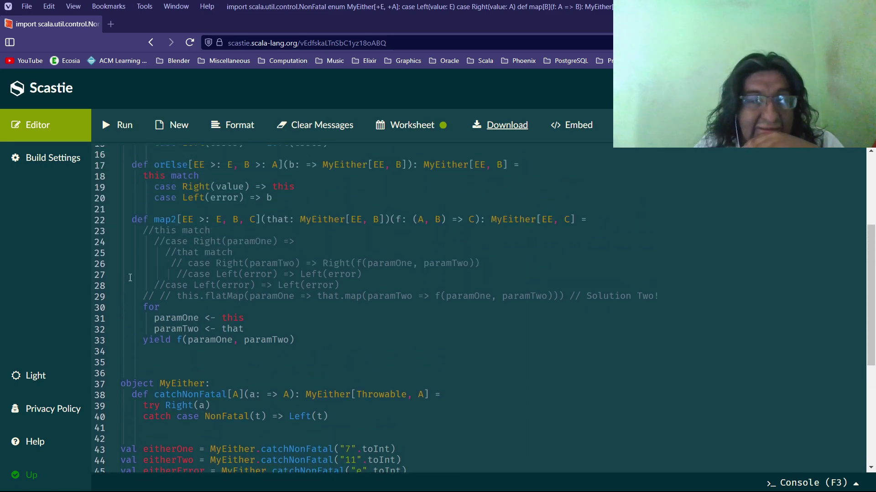
{"action": "scroll", "coordinate": [206, 374], "scroll_direction": "up", "scroll_amount": 2}
{"action": "scroll", "coordinate": [184, 378], "scroll_direction": "down", "scroll_amount": 2}
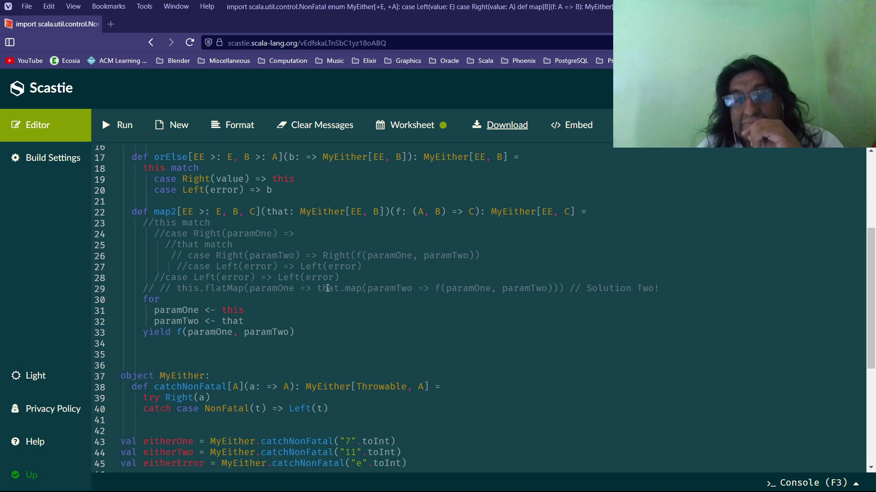
{"action": "scroll", "coordinate": [328, 288], "scroll_direction": "down", "scroll_amount": 3}
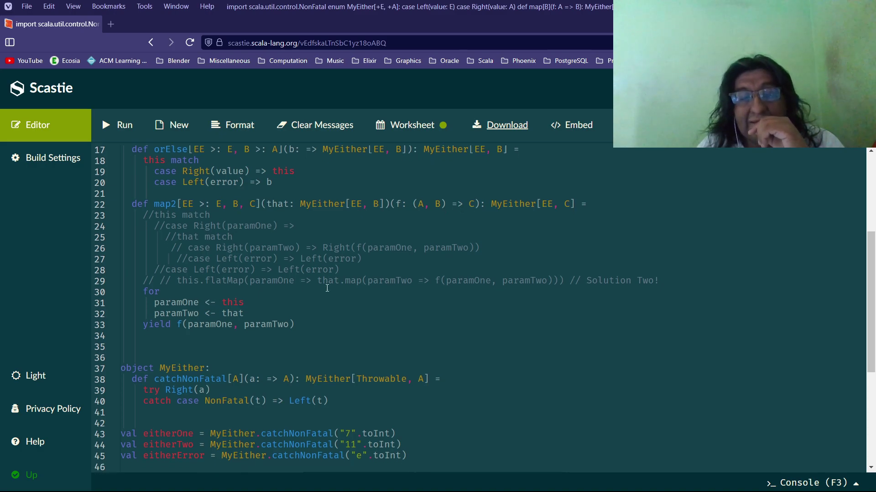
{"action": "scroll", "coordinate": [327, 289], "scroll_direction": "down", "scroll_amount": 2}
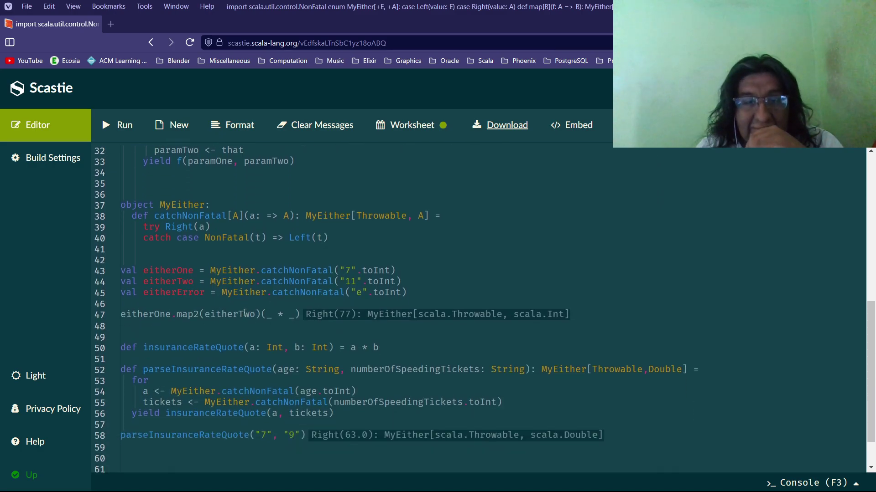
Replace eitherTwo with eitherError in the map2 test and rerun the code.
{"action": "double_click", "coordinate": [235, 314]}
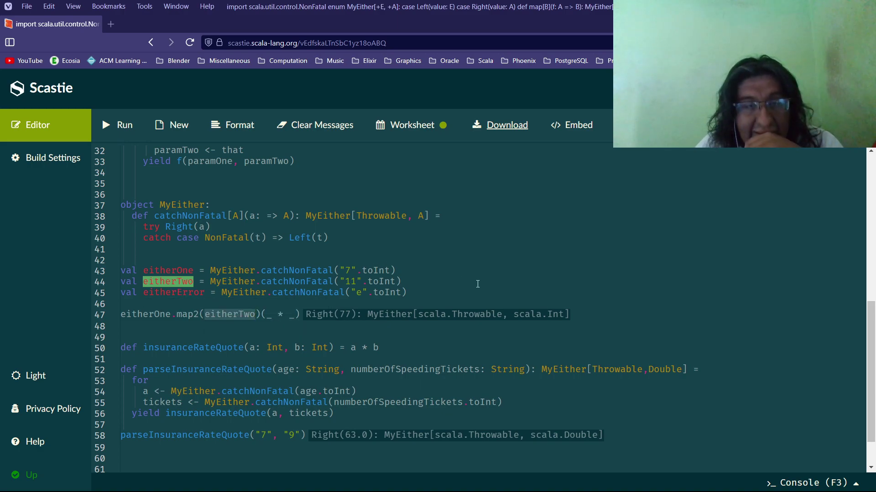
{"action": "type", "text": "eithe"}
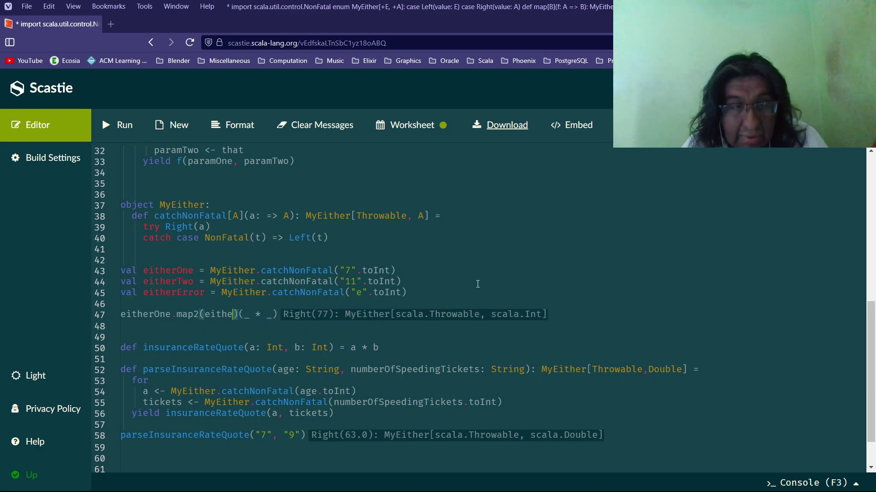
{"action": "type", "text": "rError"}
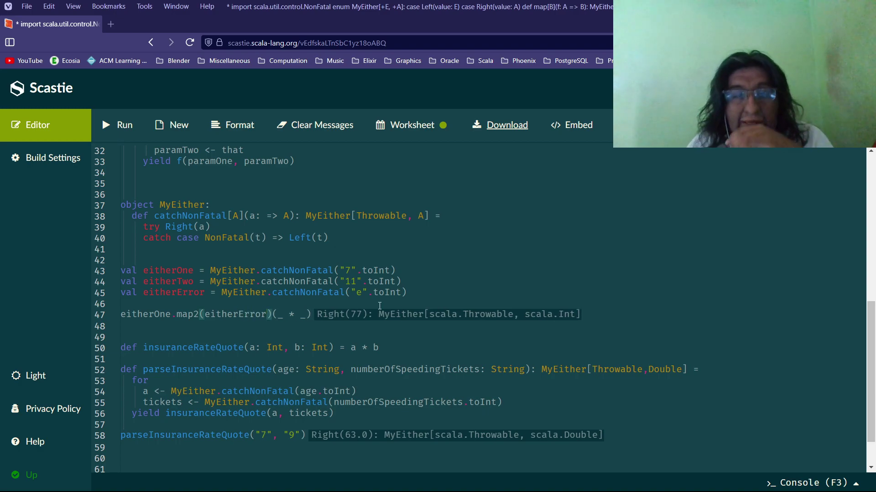
{"action": "left_click", "coordinate": [123, 135]}
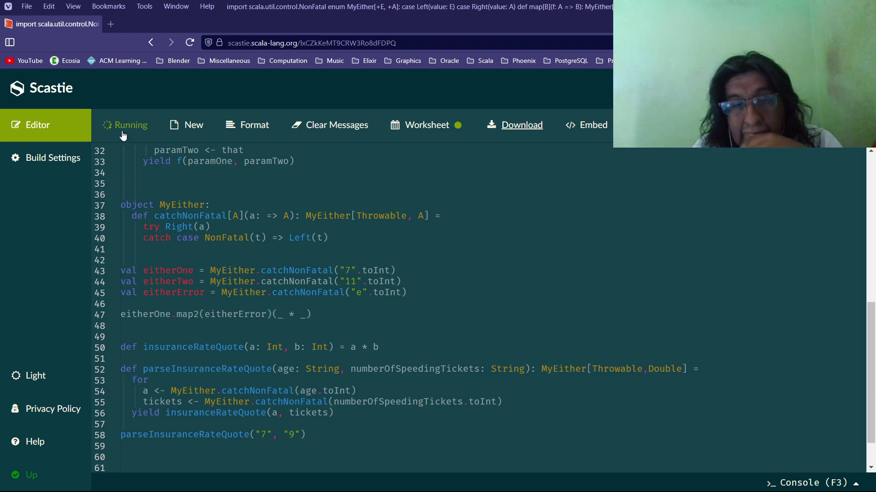